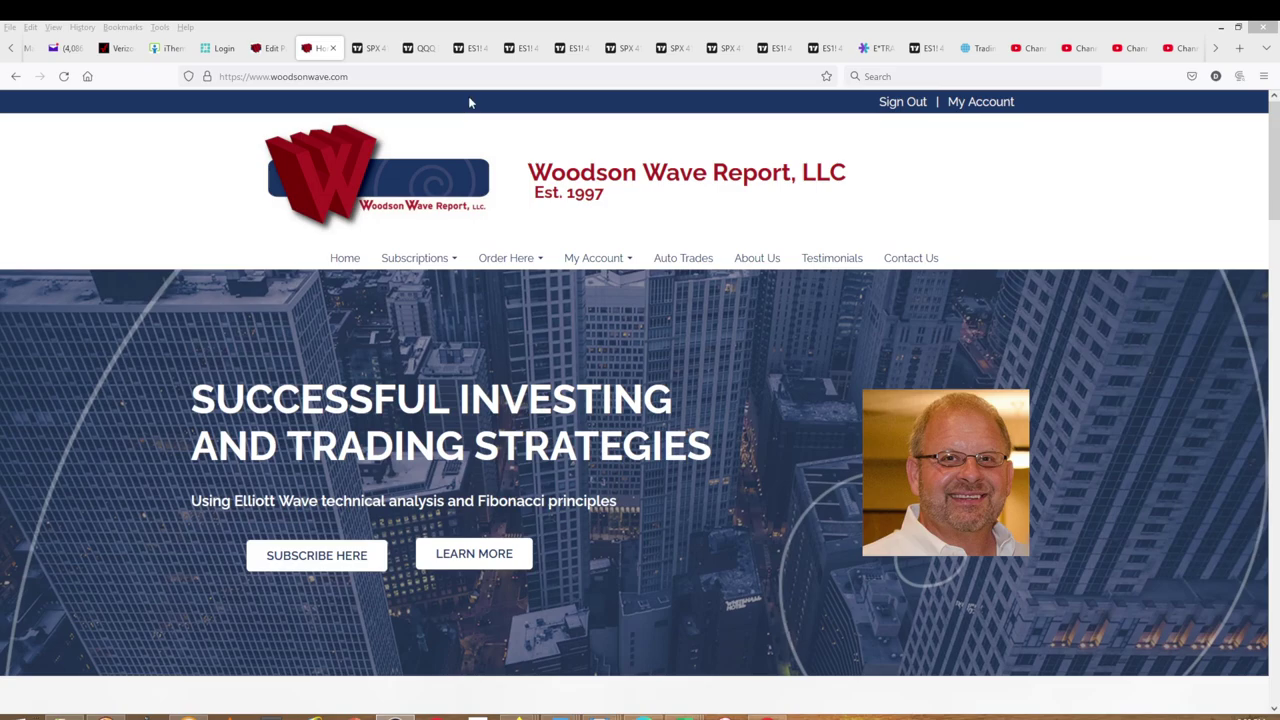
# - Switch from the Woodson Wave homepage to the SPX weekly chart tab
pyautogui.click(370, 48)
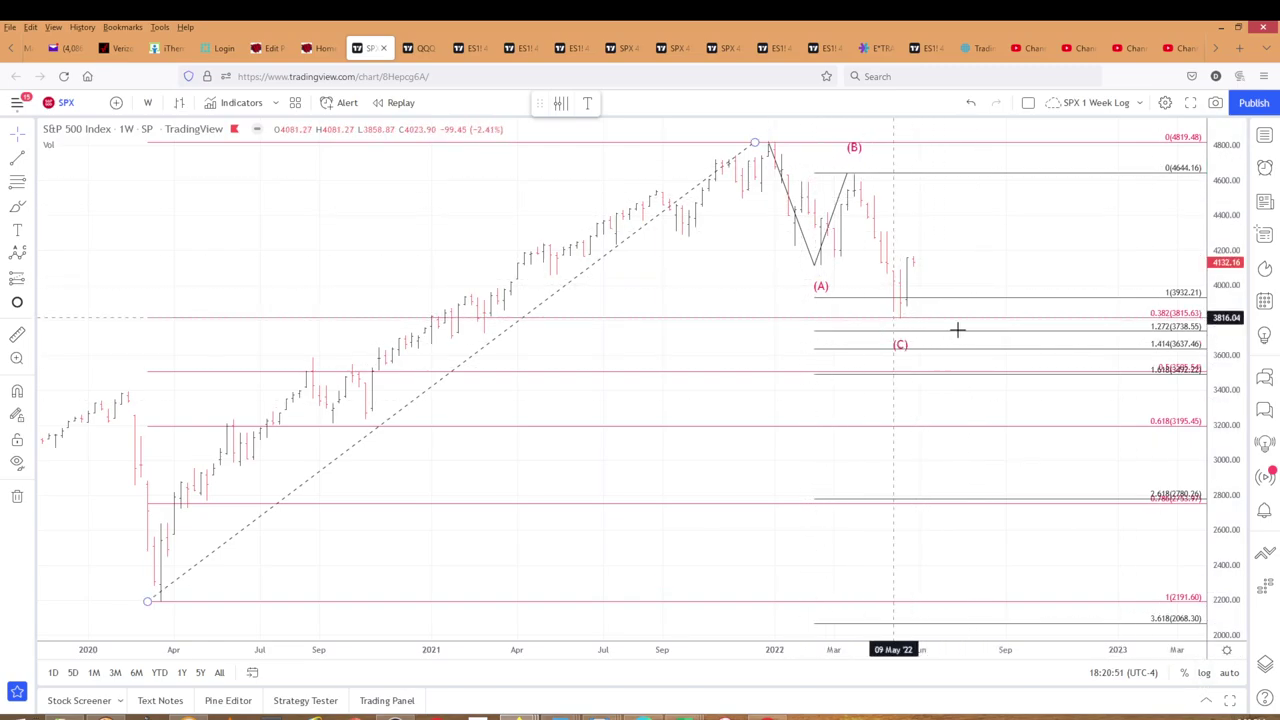
# - Put the weekly S&P 500 chart on a logarithmic price scale with no drawing selected
pyautogui.click(735, 248)
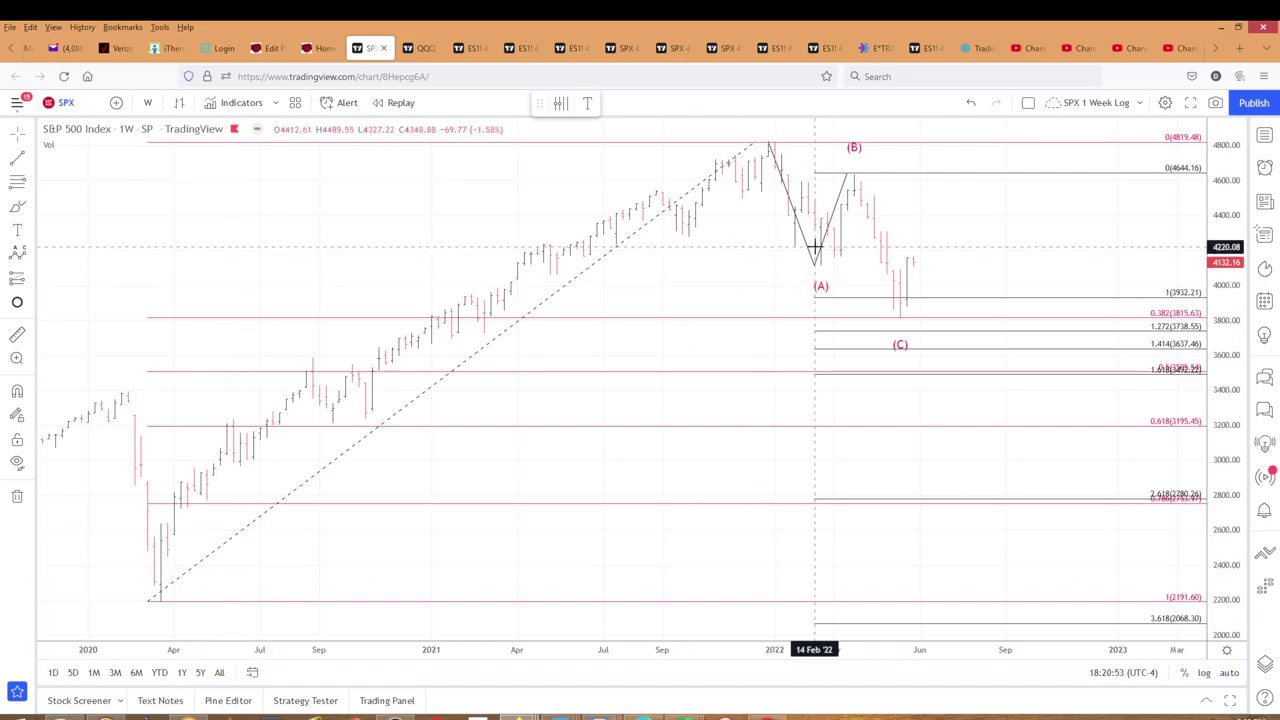
pyautogui.click(1204, 673)
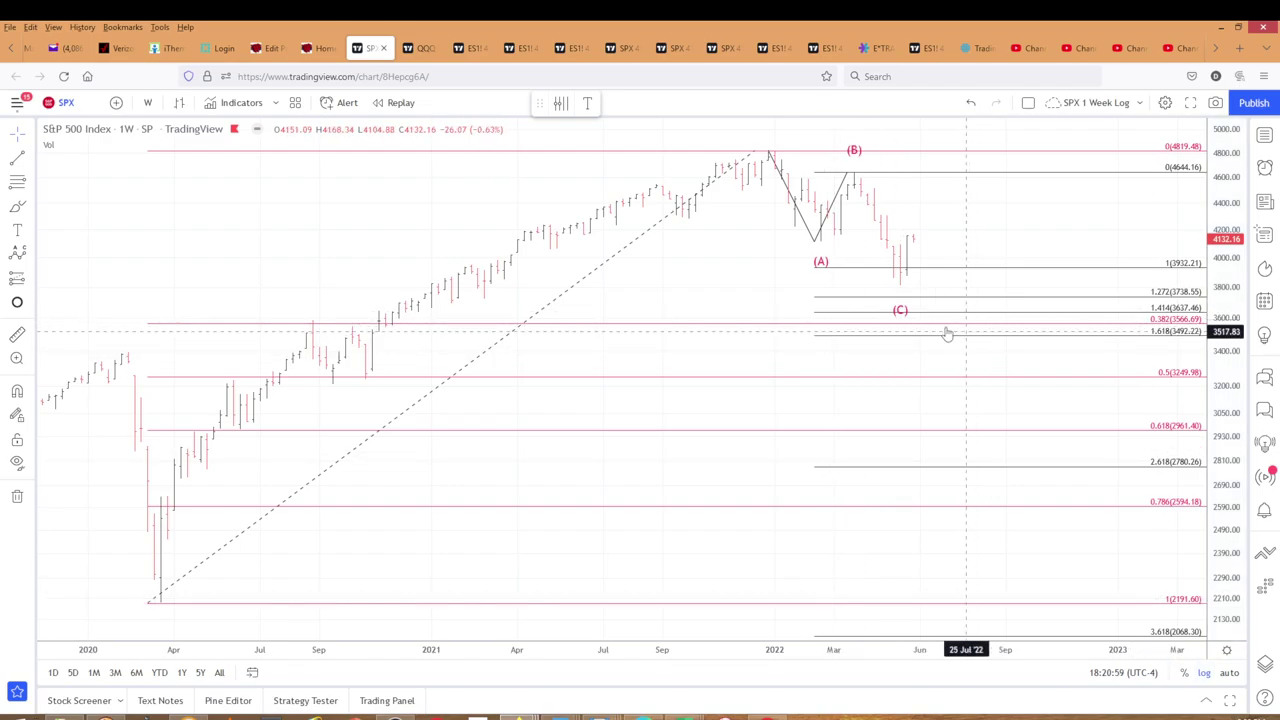
pyautogui.click(900, 310)
pyautogui.click(904, 302)
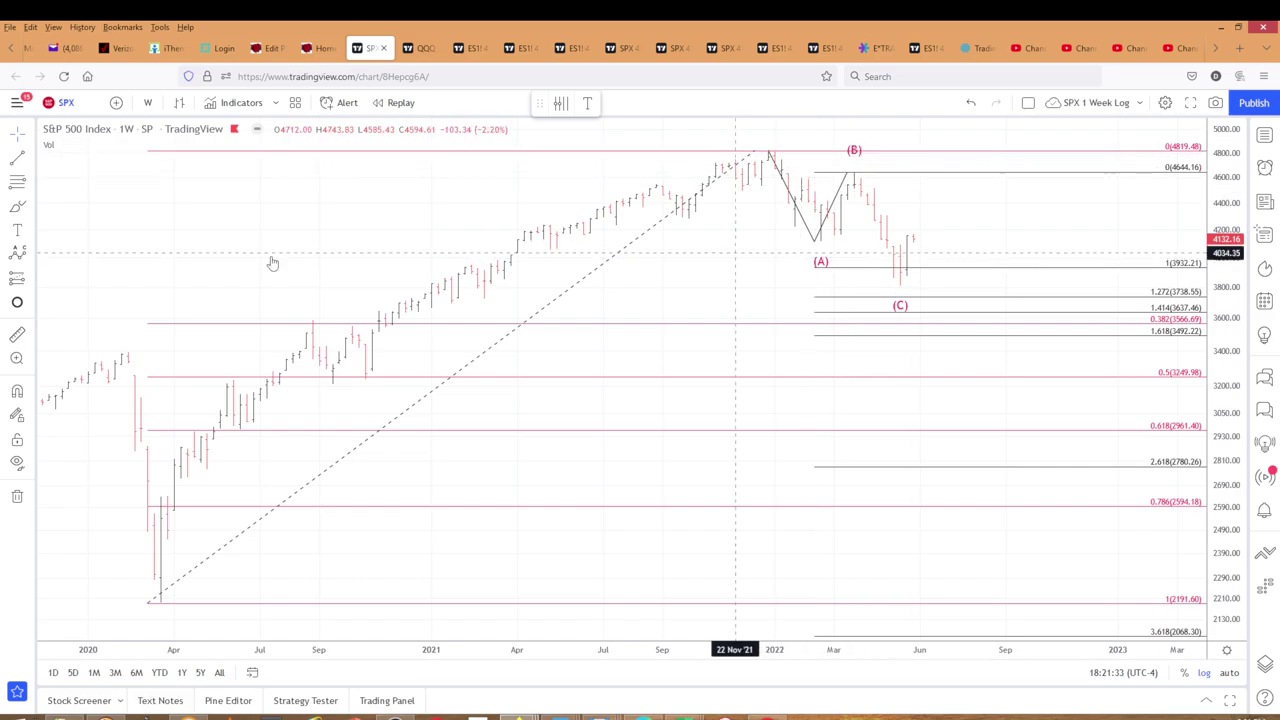
pyautogui.click(31, 257)
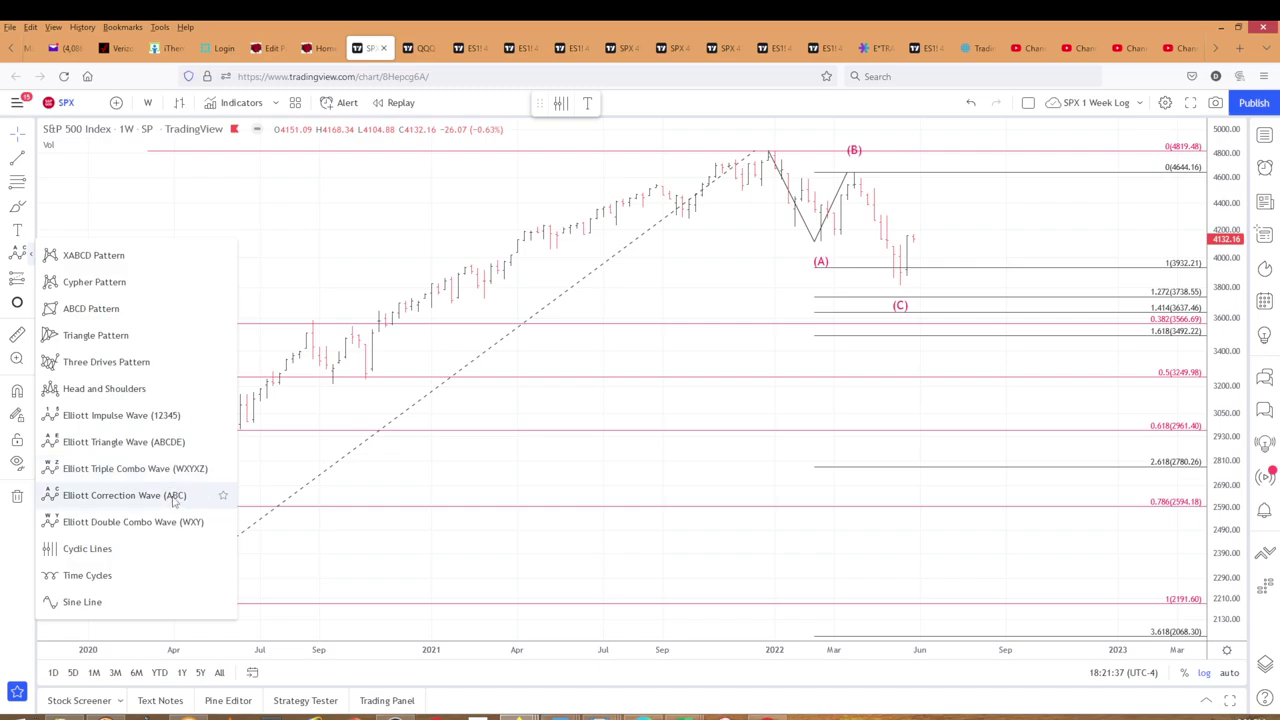
# - Draw an ABC correction wave from the late-2021 top and set it to Primary degree
pyautogui.click(761, 147)
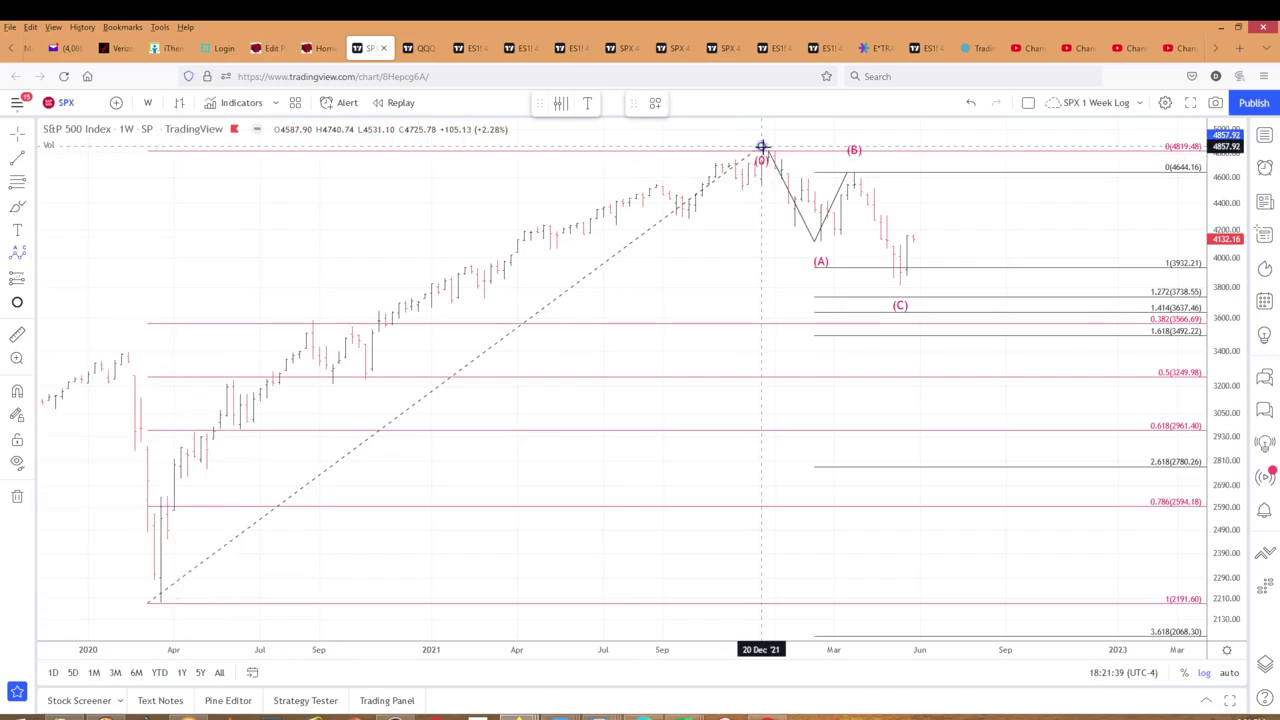
pyautogui.click(900, 334)
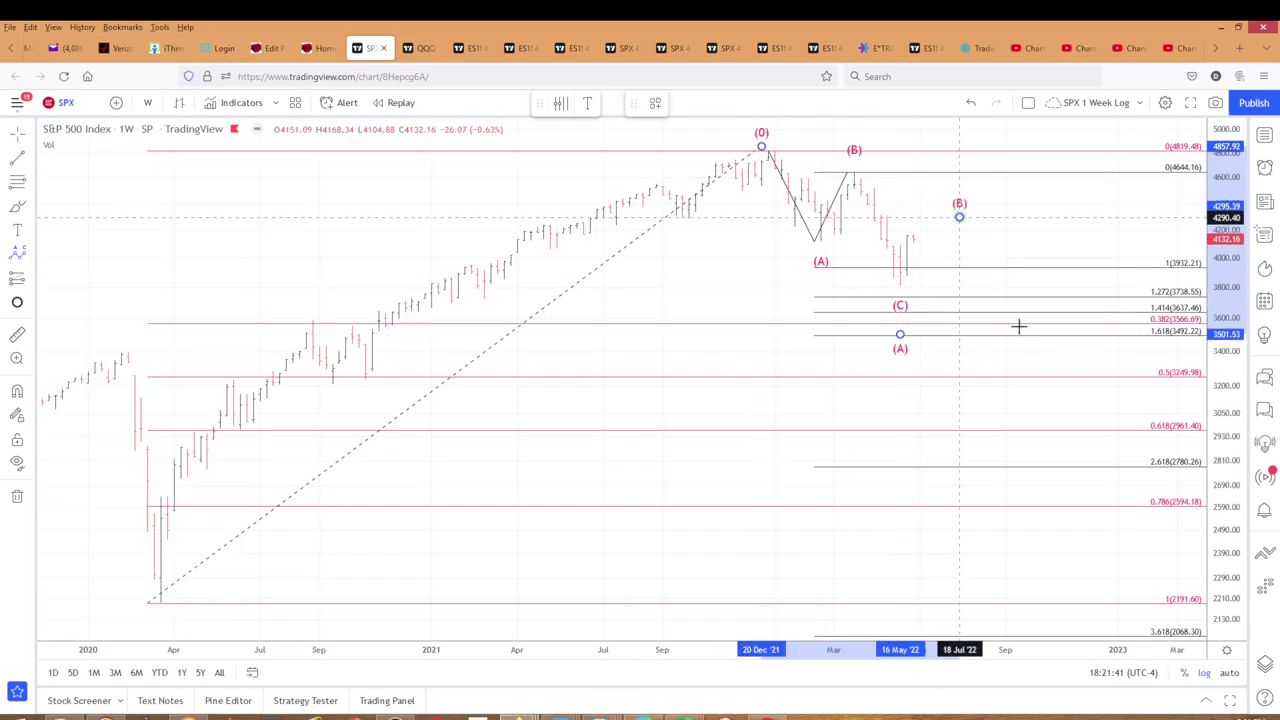
pyautogui.click(1045, 397)
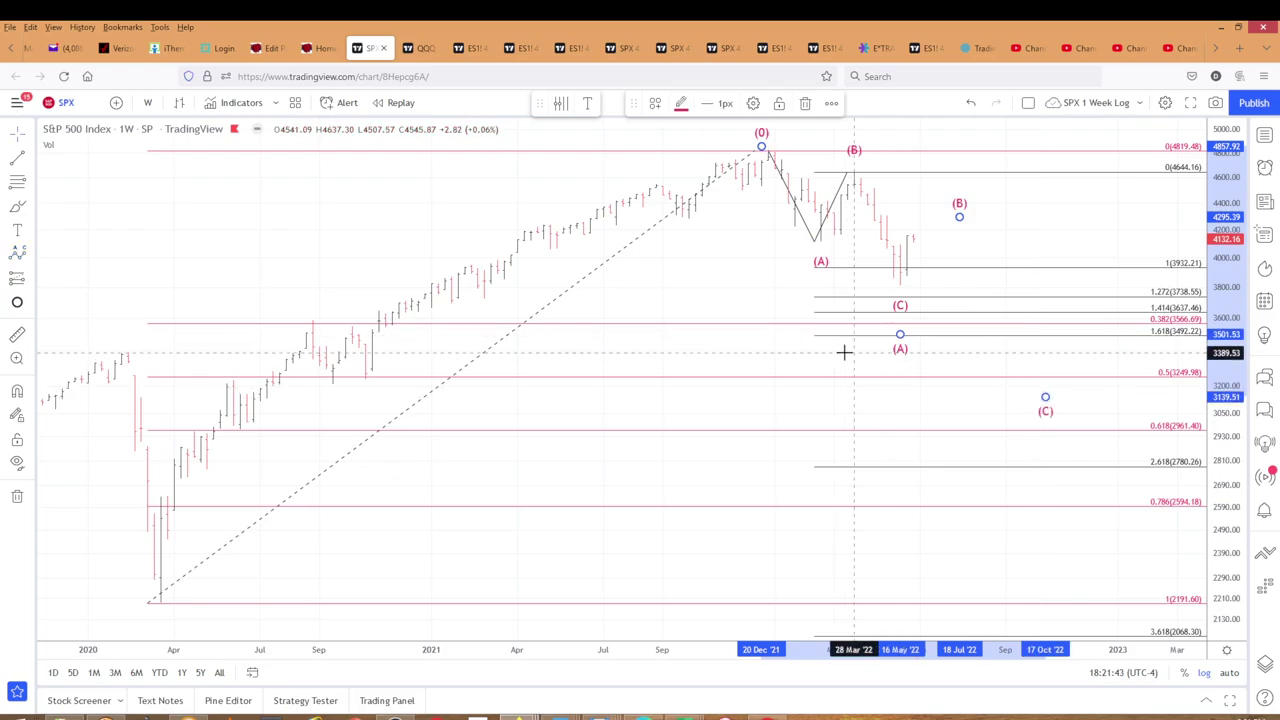
pyautogui.rightClick(901, 349)
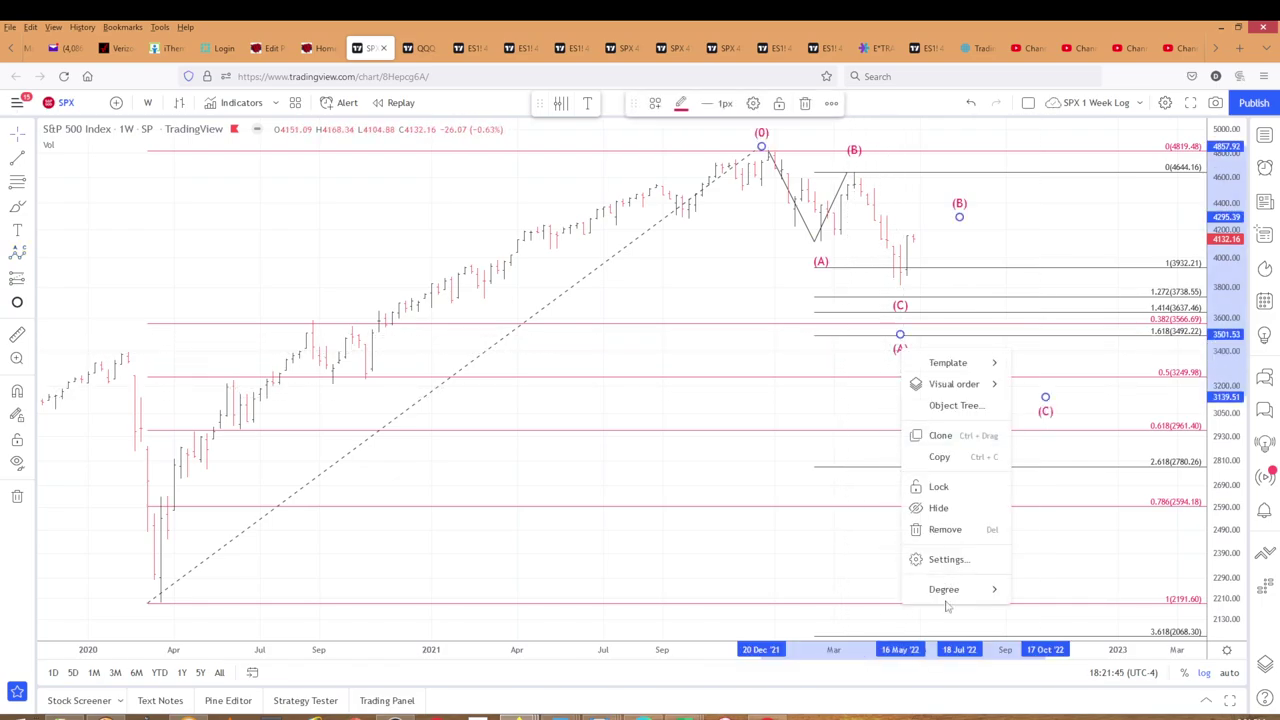
pyautogui.moveTo(960, 590)
pyautogui.click(1050, 526)
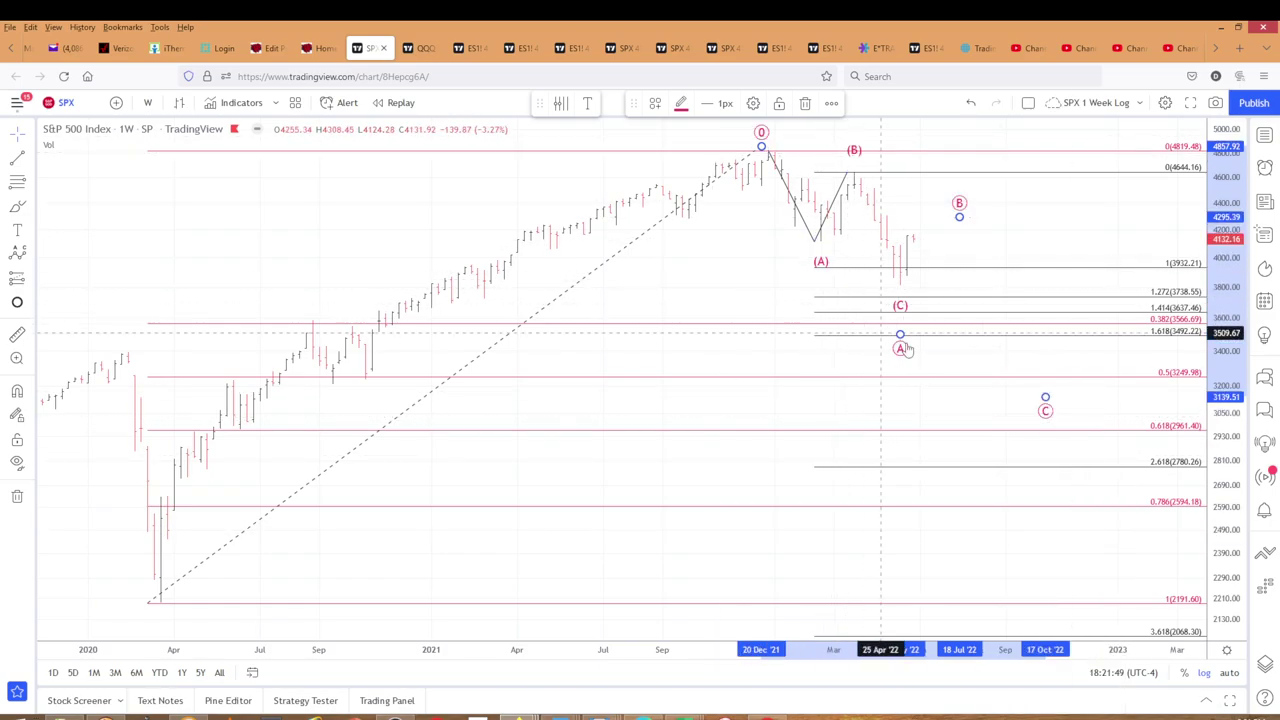
# - Nudge point A up toward 0.382 and shift point C slightly earlier
pyautogui.moveTo(900, 333); pyautogui.dragTo(903, 322)
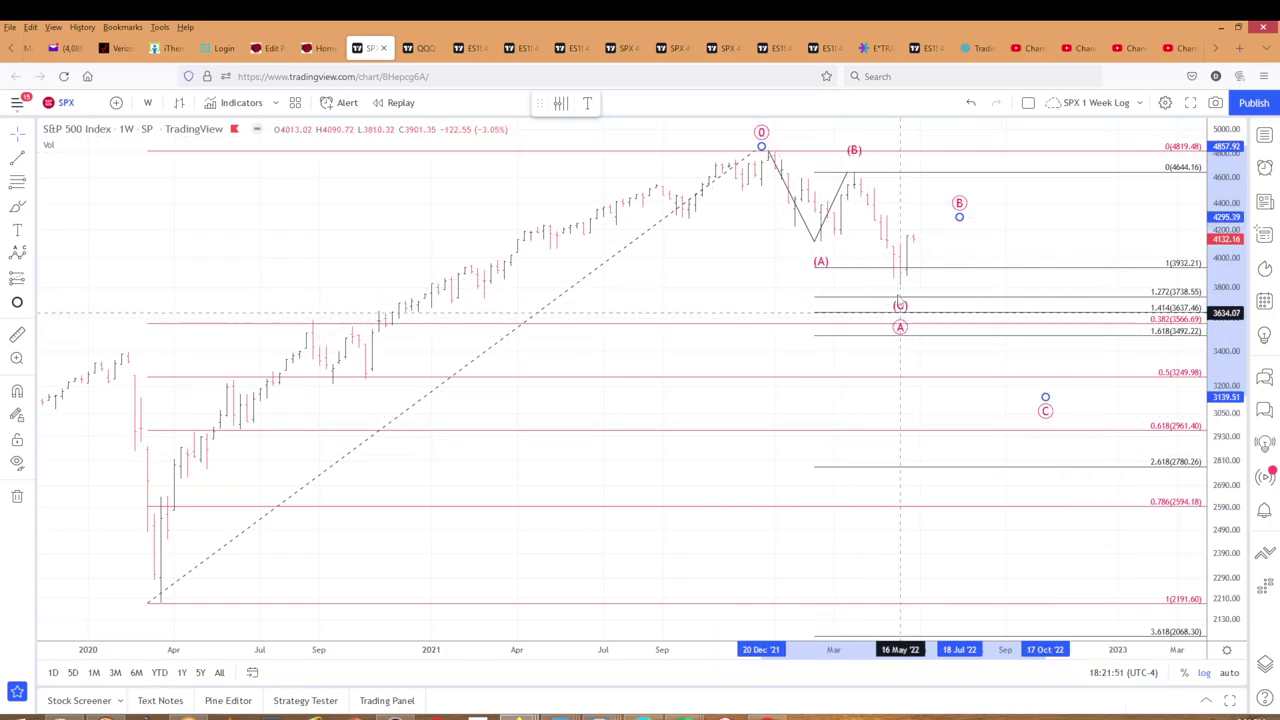
pyautogui.click(760, 263)
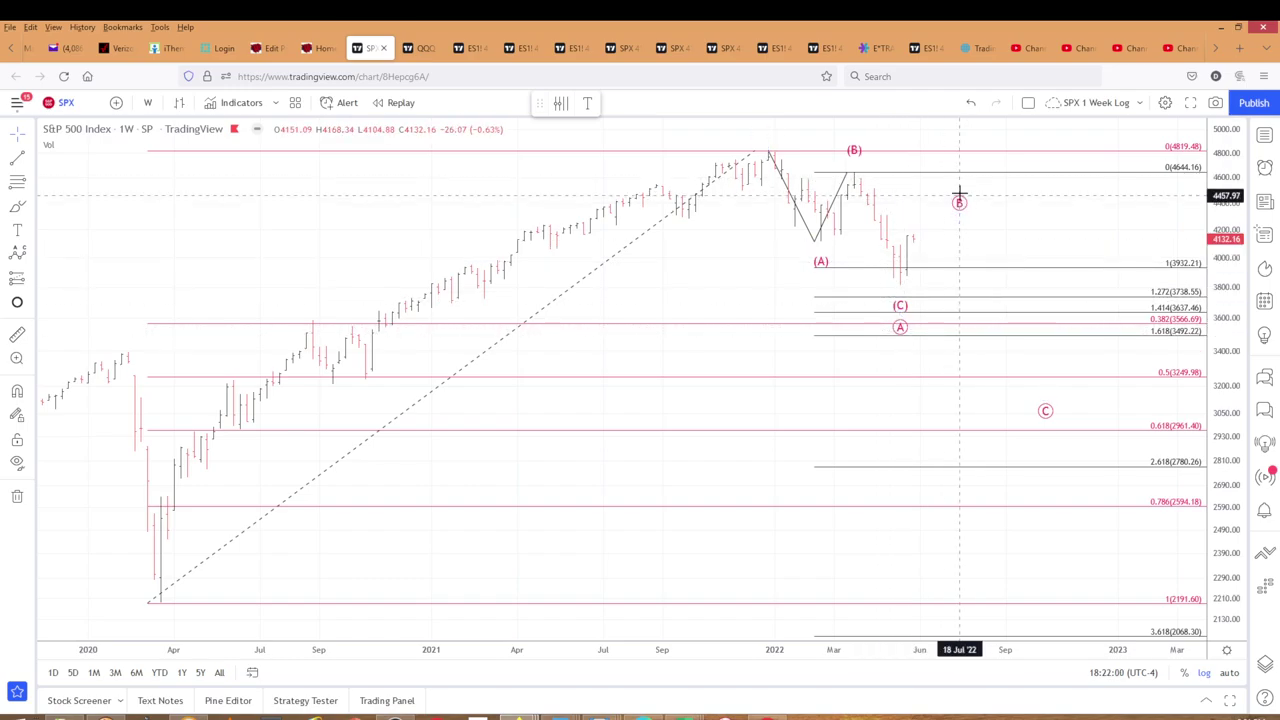
pyautogui.moveTo(1045, 408); pyautogui.dragTo(1032, 402)
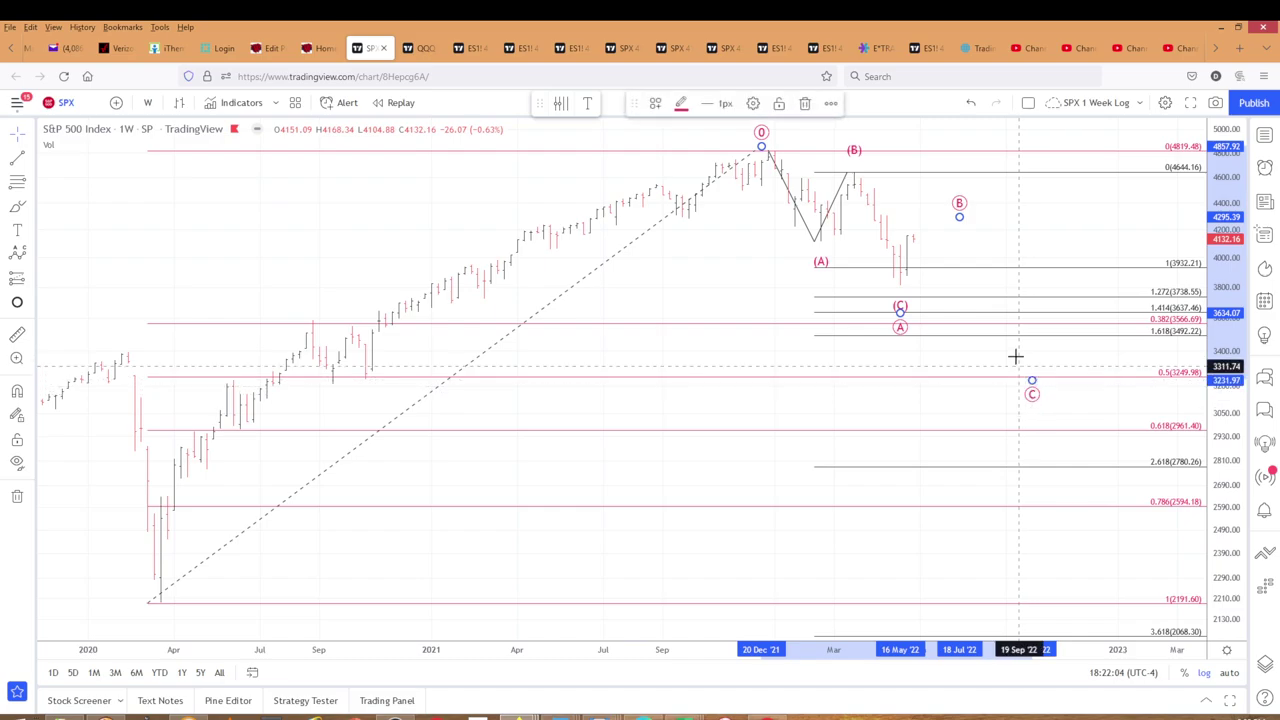
pyautogui.click(1011, 354)
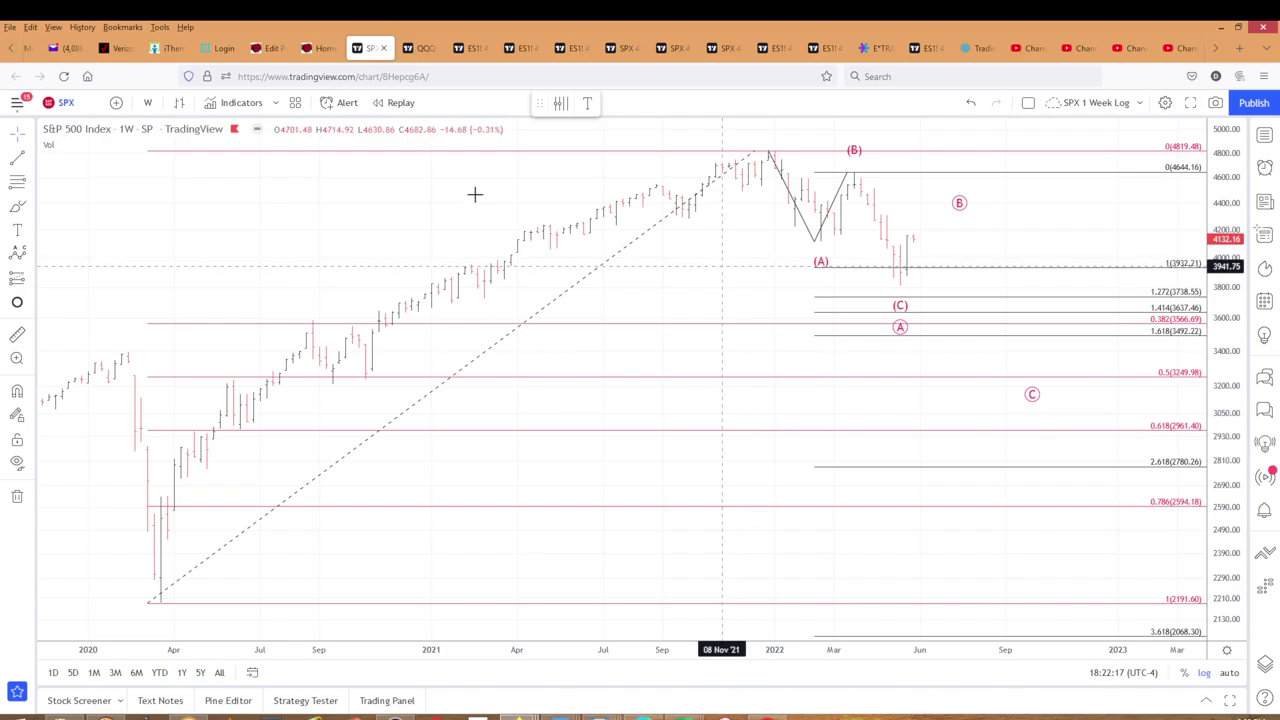
# - Show the QQQ daily chart and inspect its Elliott wave and 317 horizontal line
pyautogui.click(420, 48)
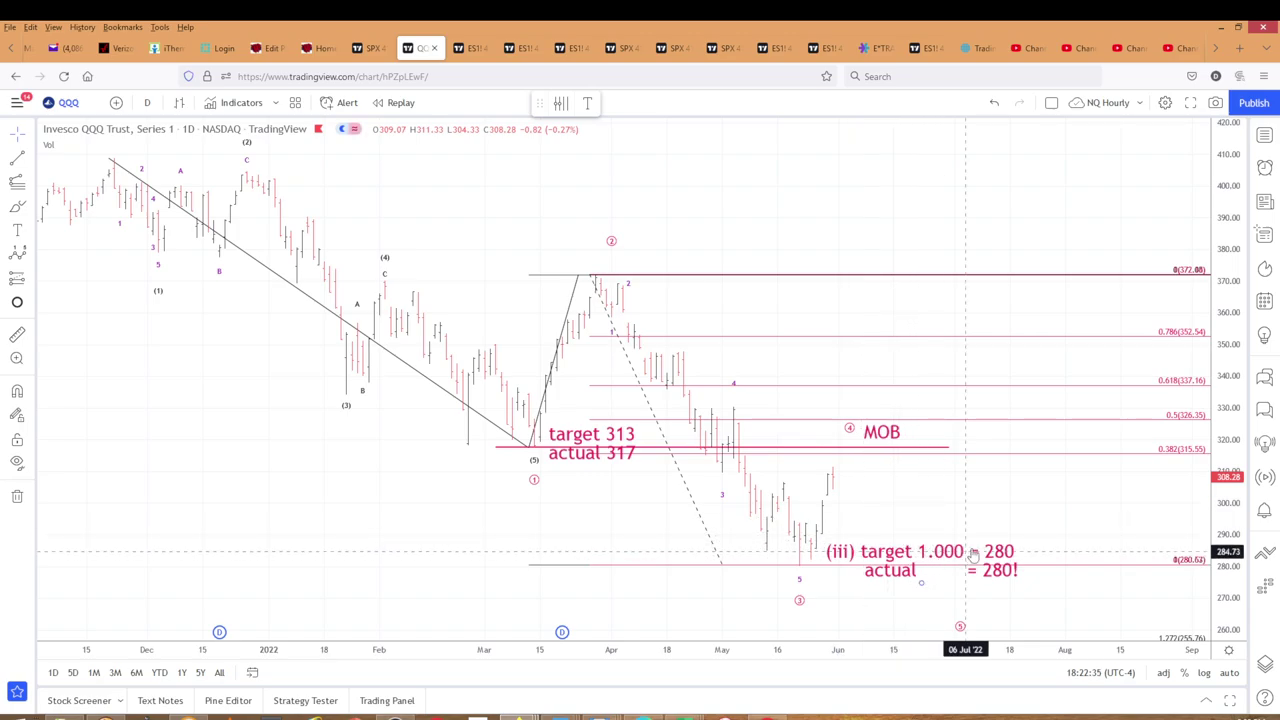
pyautogui.click(800, 568)
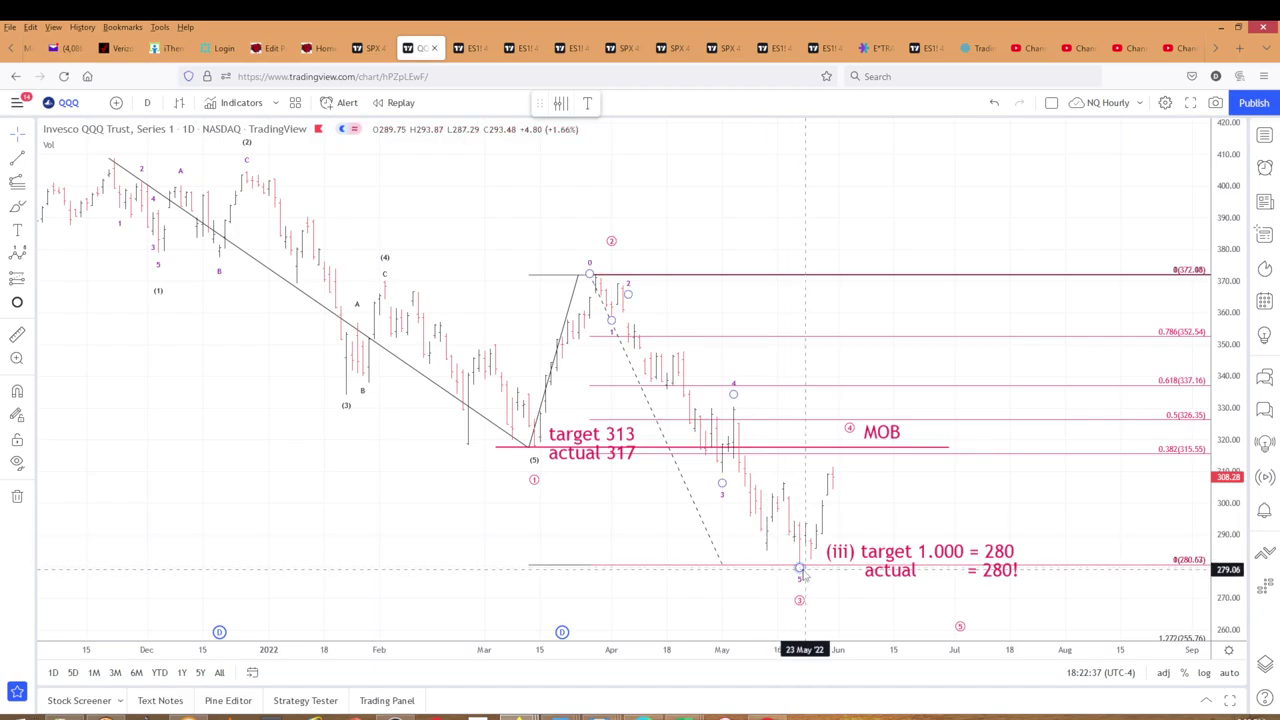
pyautogui.click(850, 448)
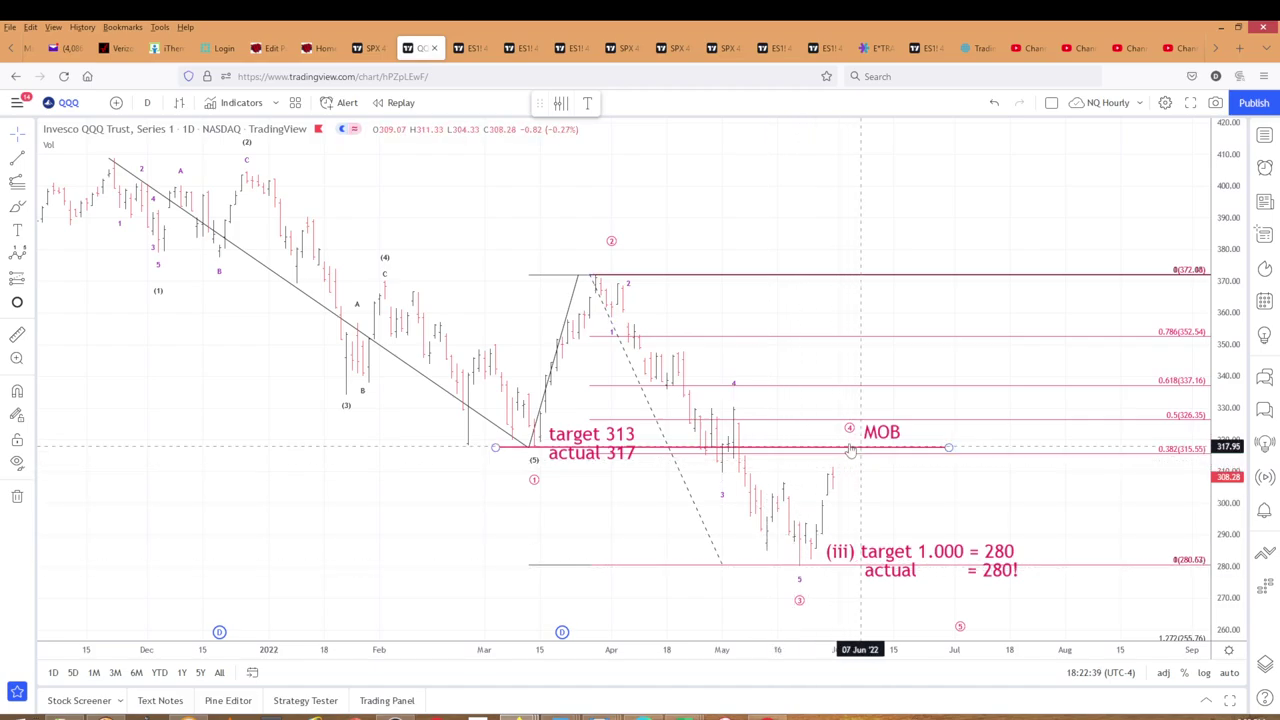
pyautogui.click(850, 430)
pyautogui.click(1066, 484)
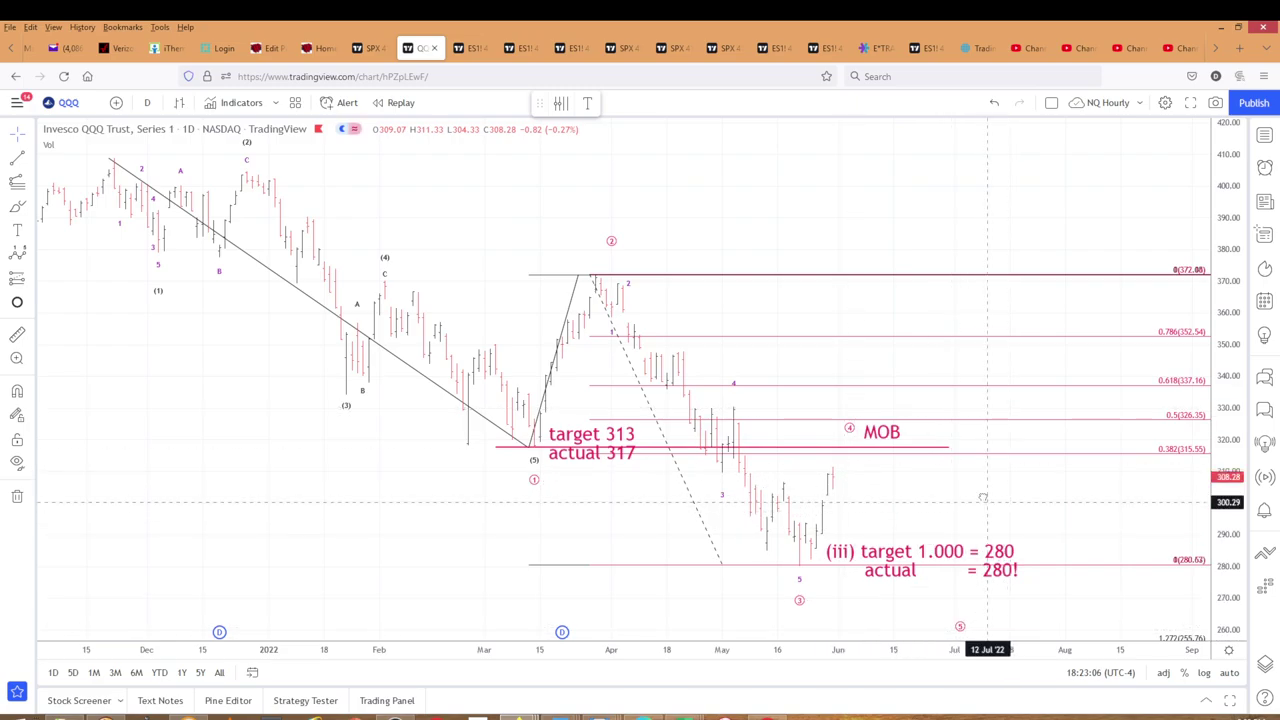
pyautogui.moveTo(988, 502); pyautogui.dragTo(982, 490)
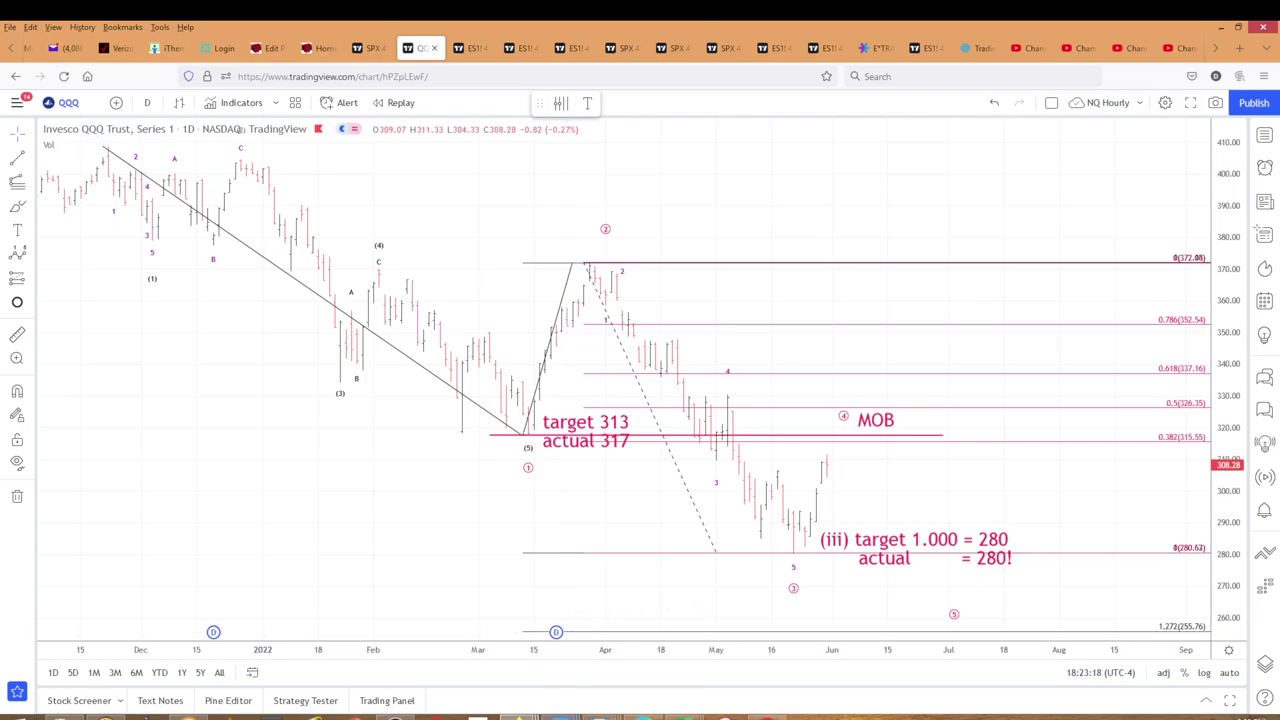
pyautogui.click(560, 716)
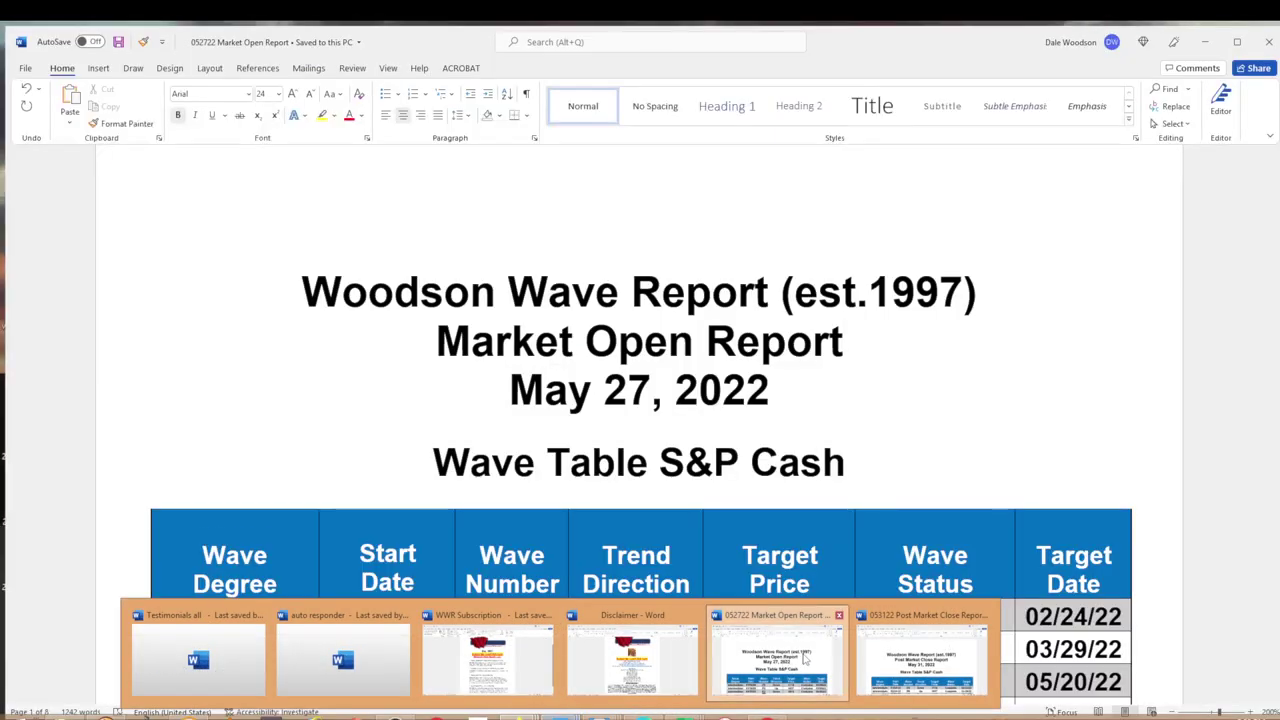
# - Bring up the Market Open Report and highlight the (C) and circled A wave-table entries
pyautogui.click(778, 650)
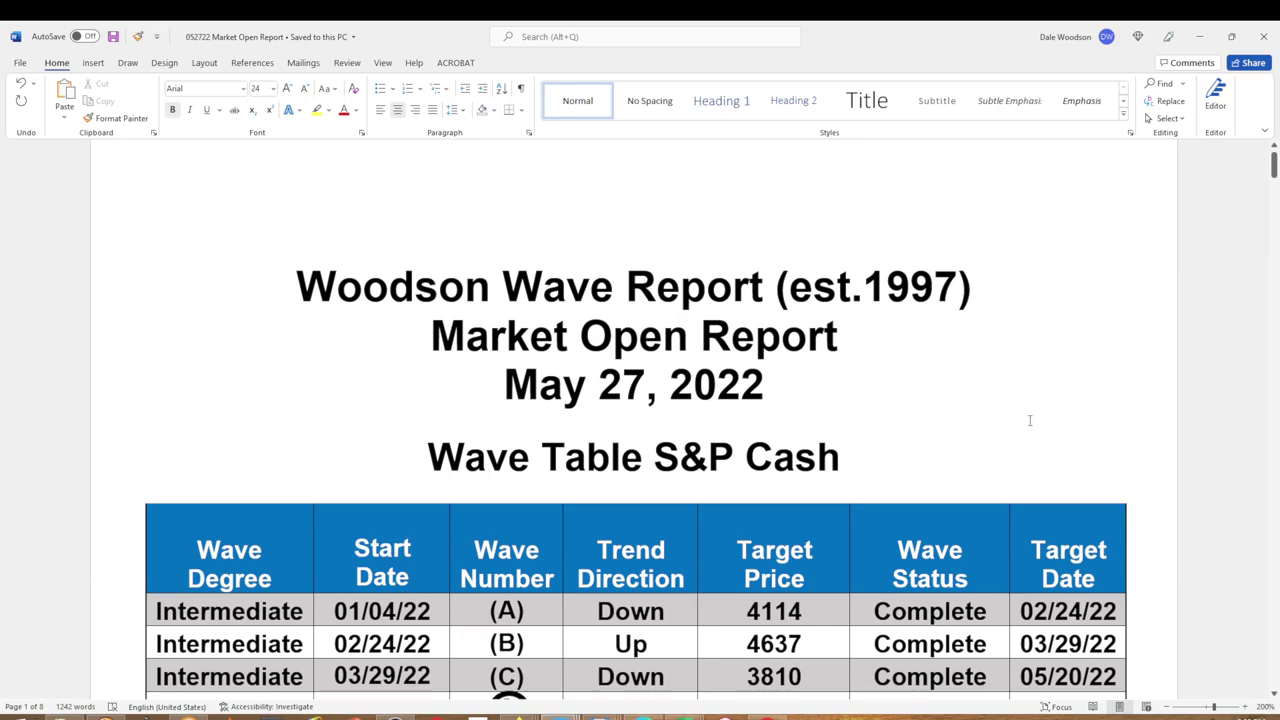
pyautogui.scroll(-3, 1031, 397)
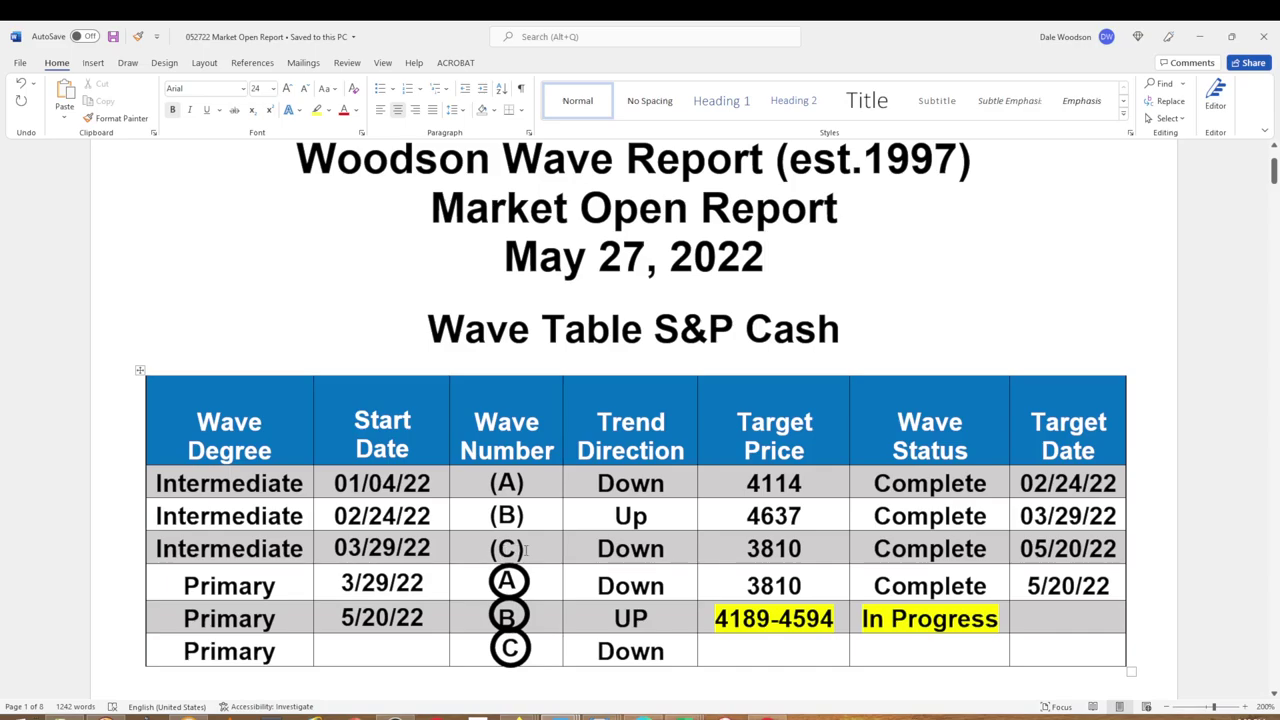
pyautogui.moveTo(479, 546); pyautogui.dragTo(481, 547)
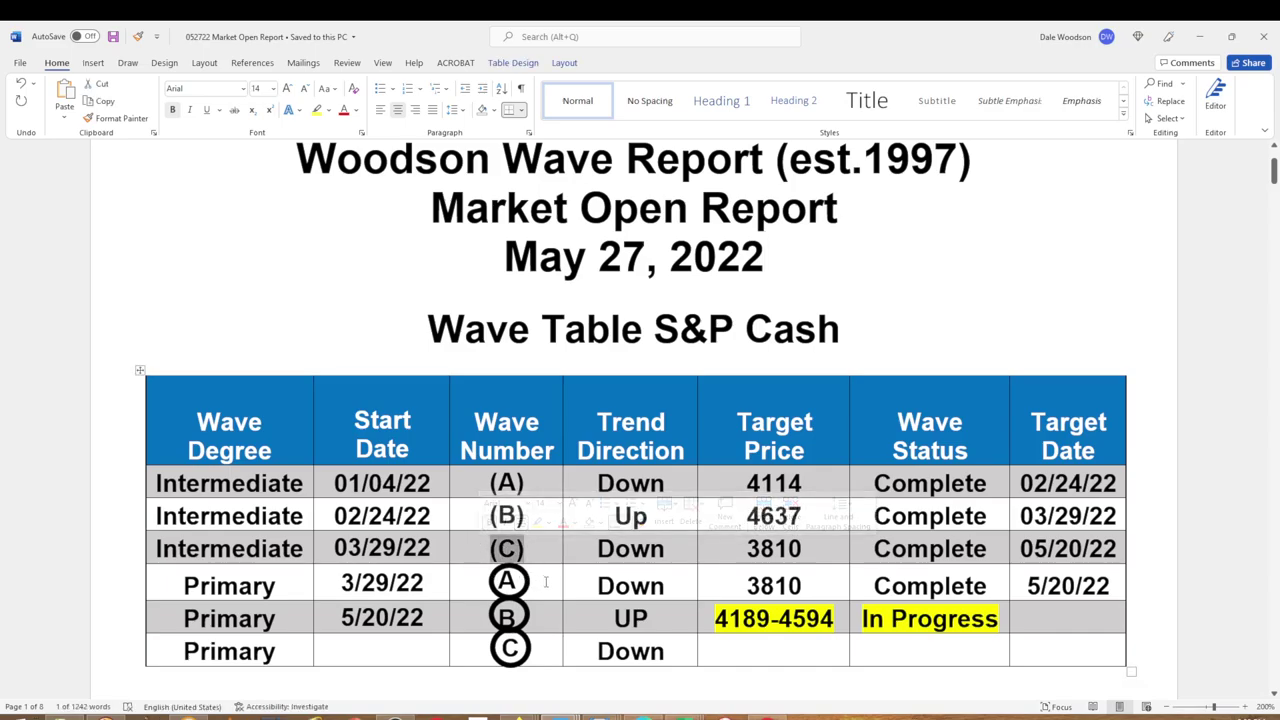
pyautogui.moveTo(546, 581); pyautogui.dragTo(473, 576)
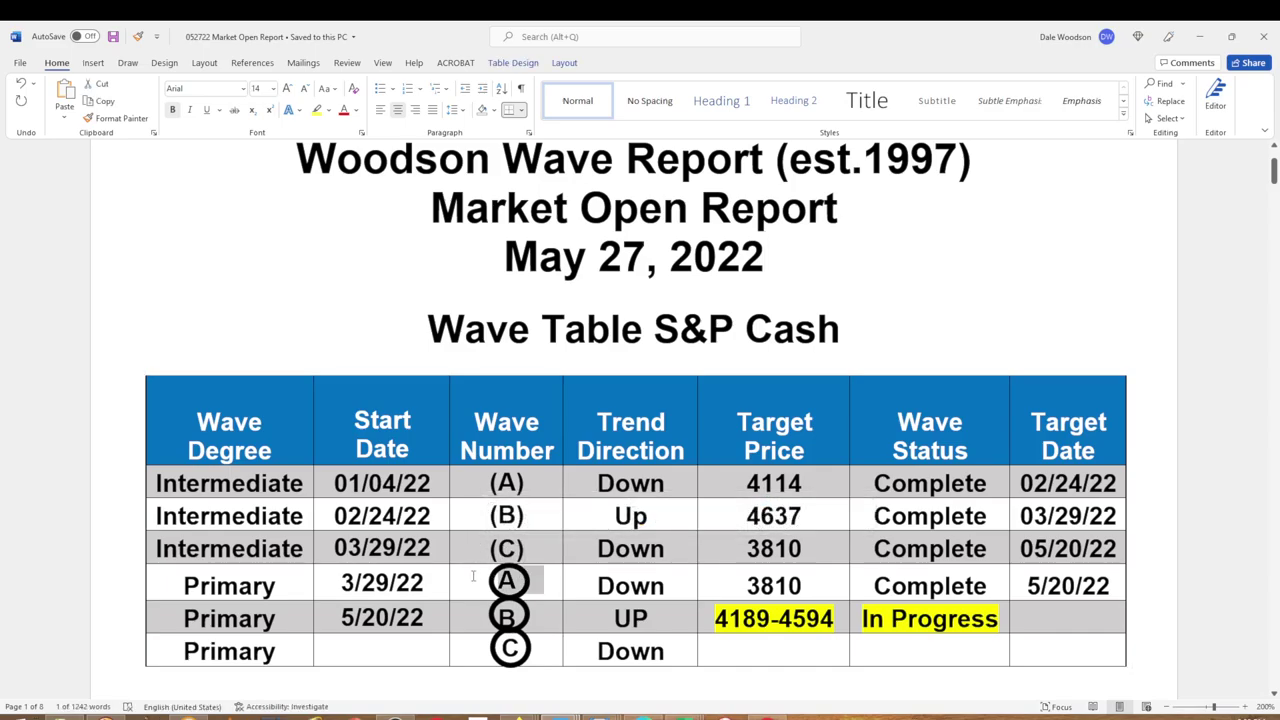
pyautogui.click(1110, 578)
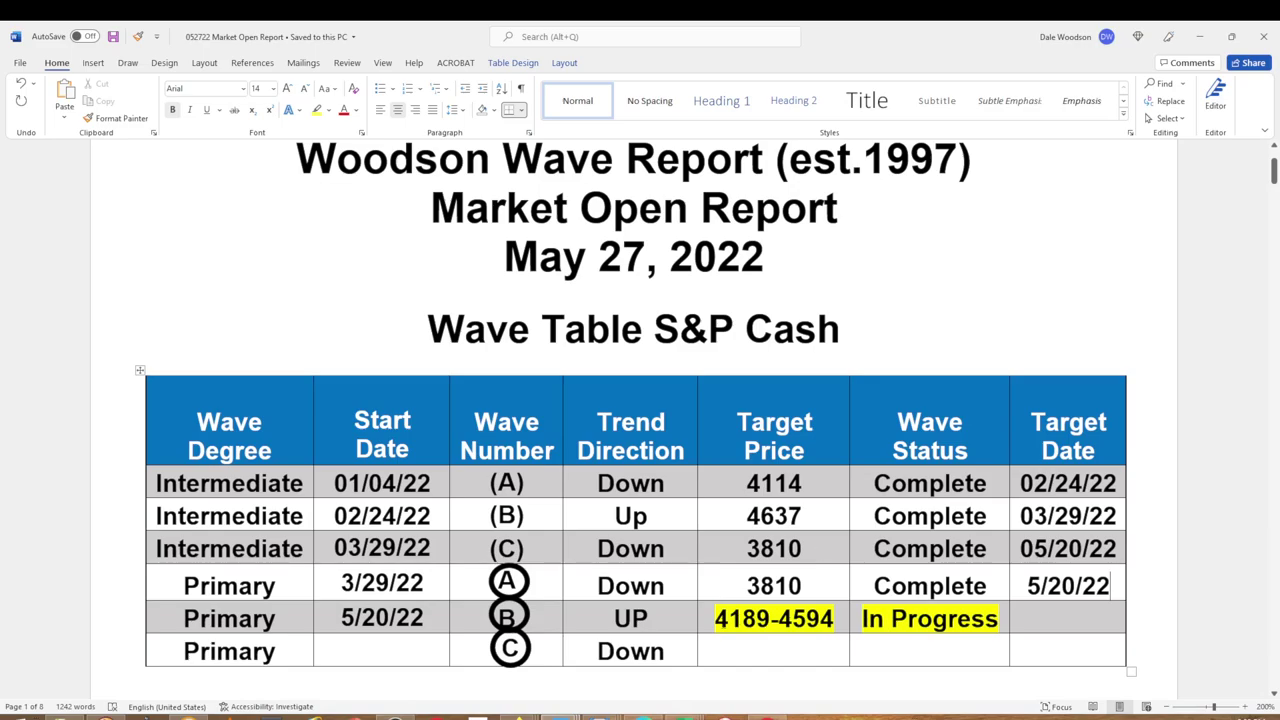
pyautogui.click(994, 320)
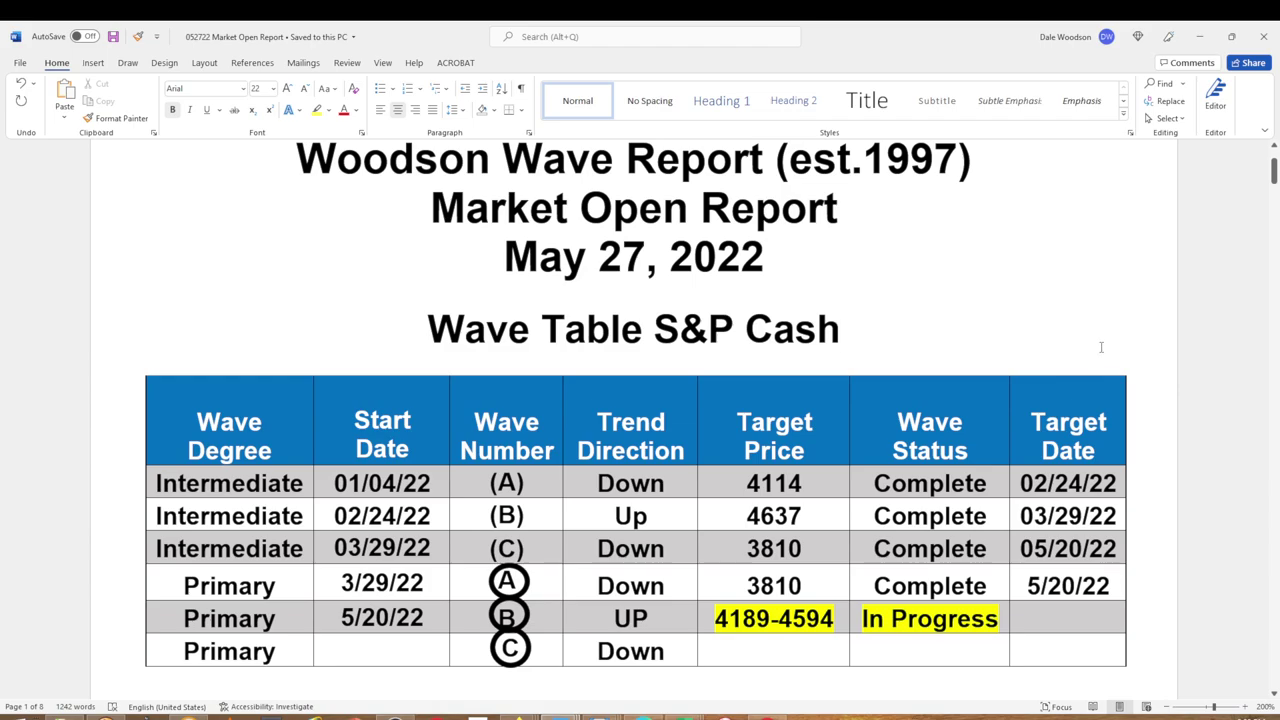
# - Scroll to the S&P 500 long-above-4144 line, mark it, and return to the top
pyautogui.scroll(-15, 1130, 299)
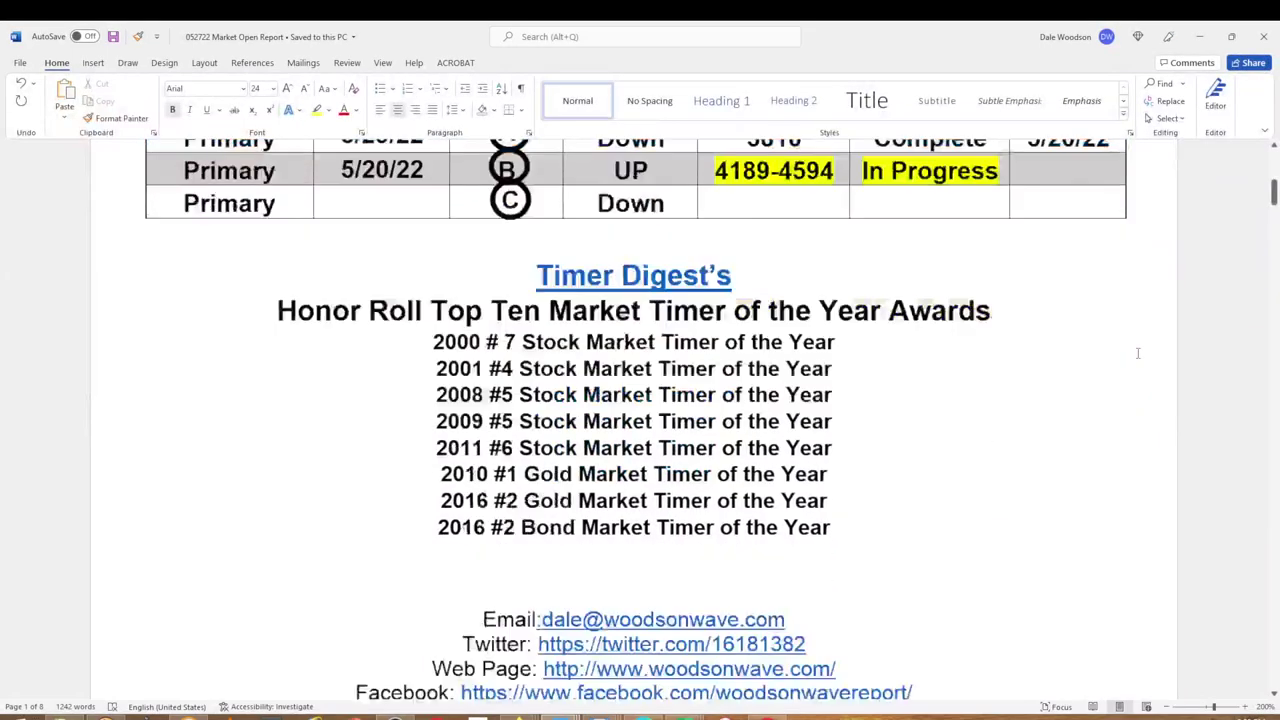
pyautogui.scroll(-15, 1138, 353)
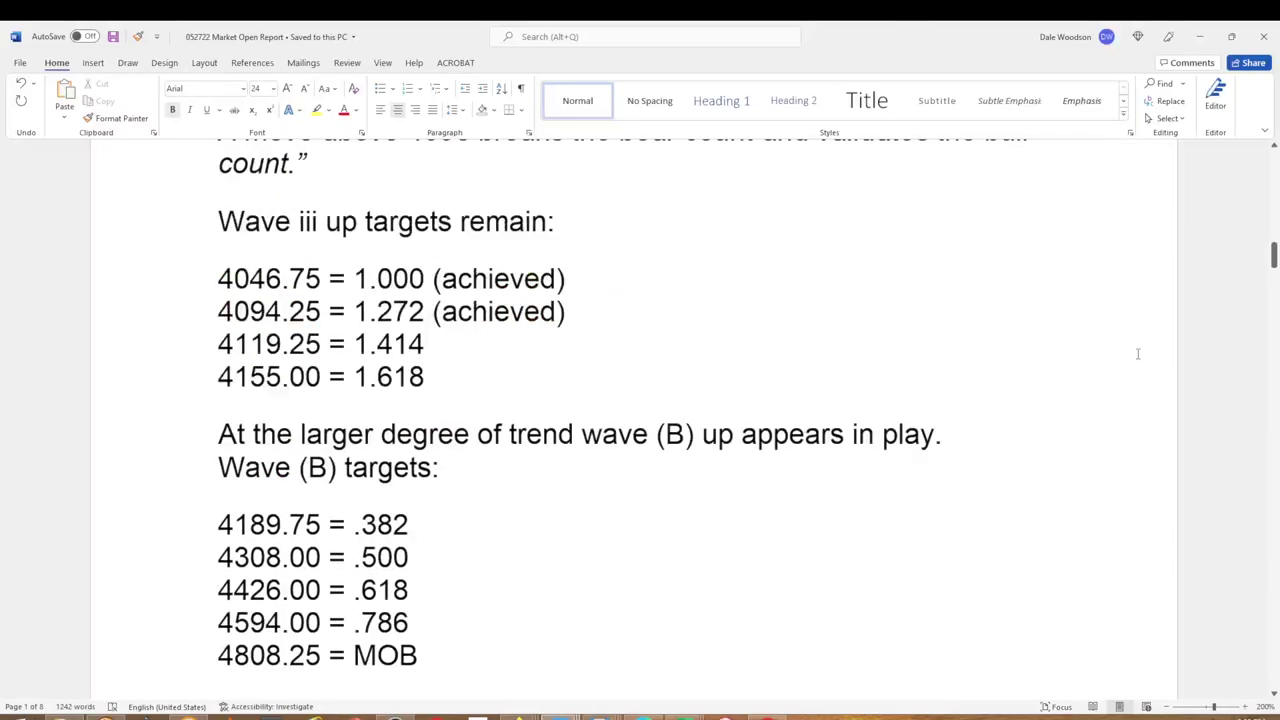
pyautogui.scroll(-15, 1138, 353)
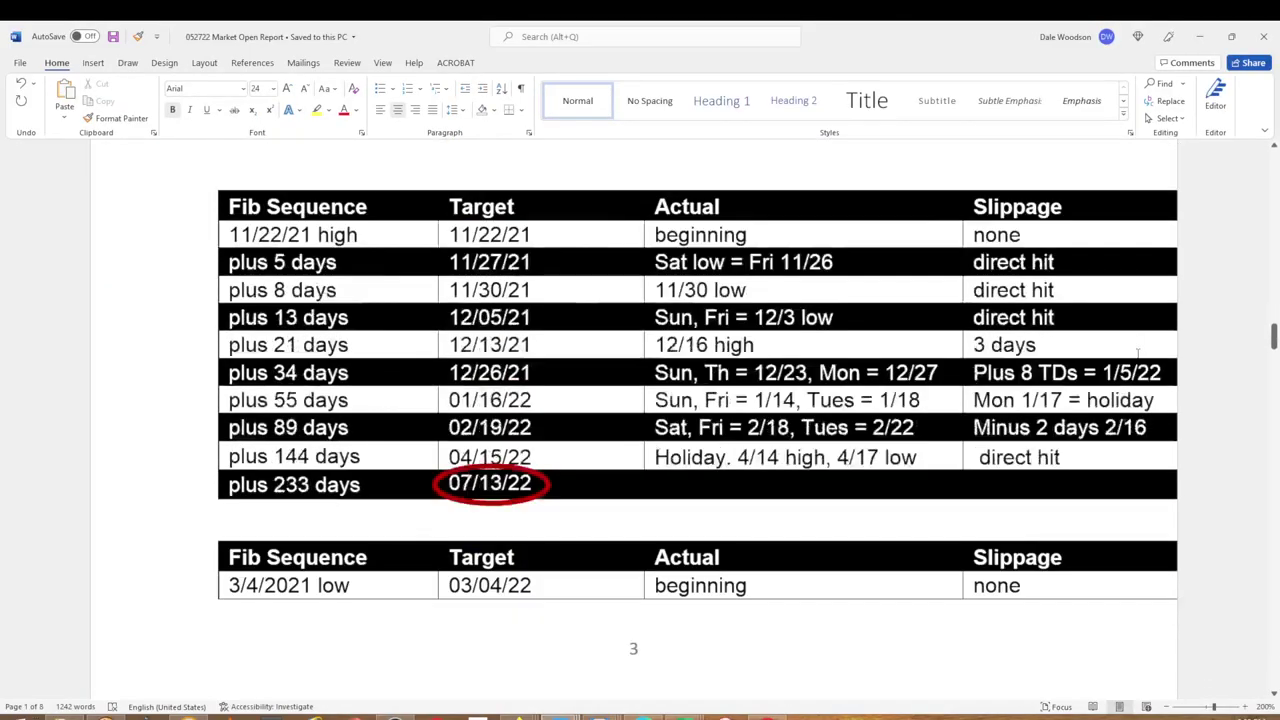
pyautogui.scroll(-15, 1138, 353)
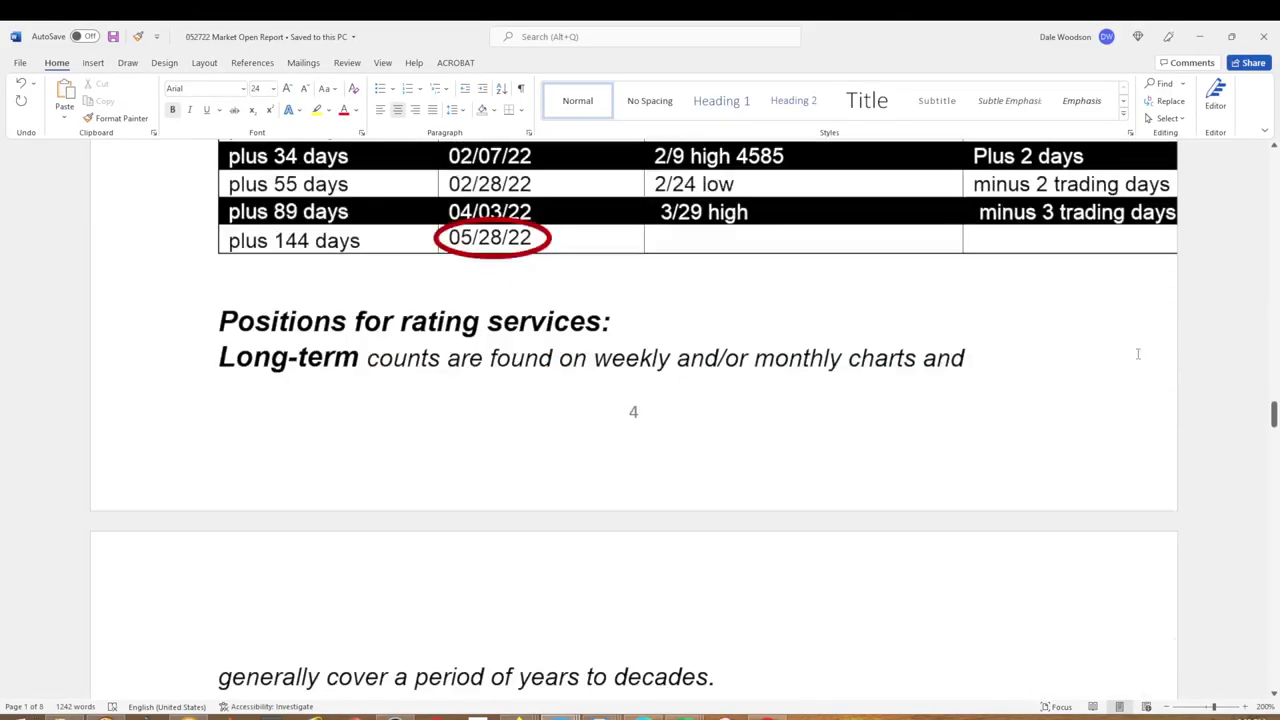
pyautogui.scroll(-3, 1138, 353)
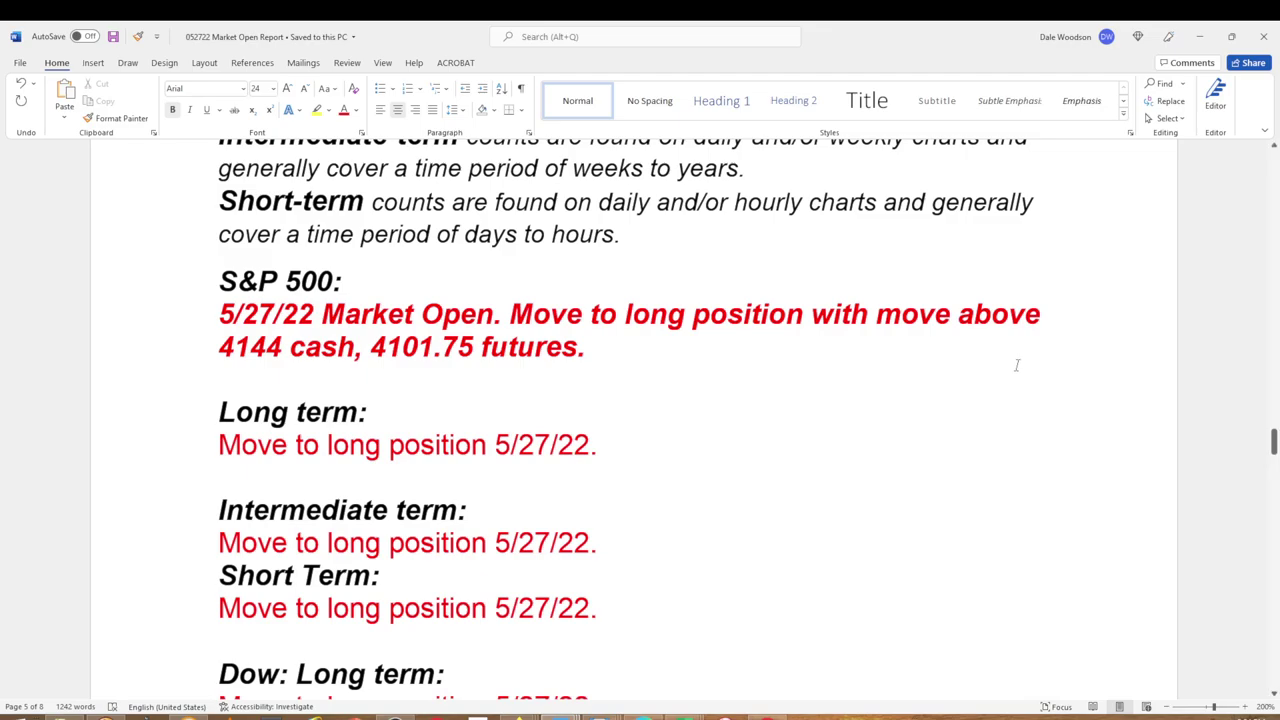
pyautogui.click(1053, 316)
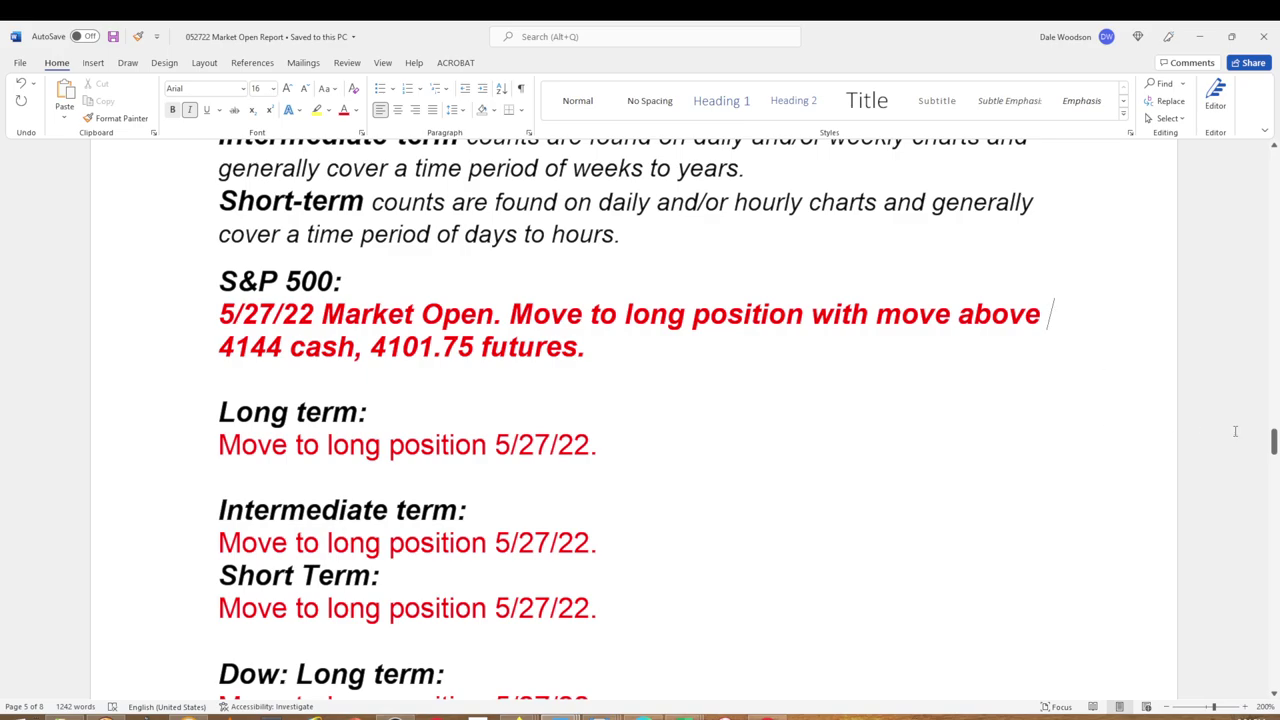
pyautogui.moveTo(1274, 444); pyautogui.dragTo(1274, 155)
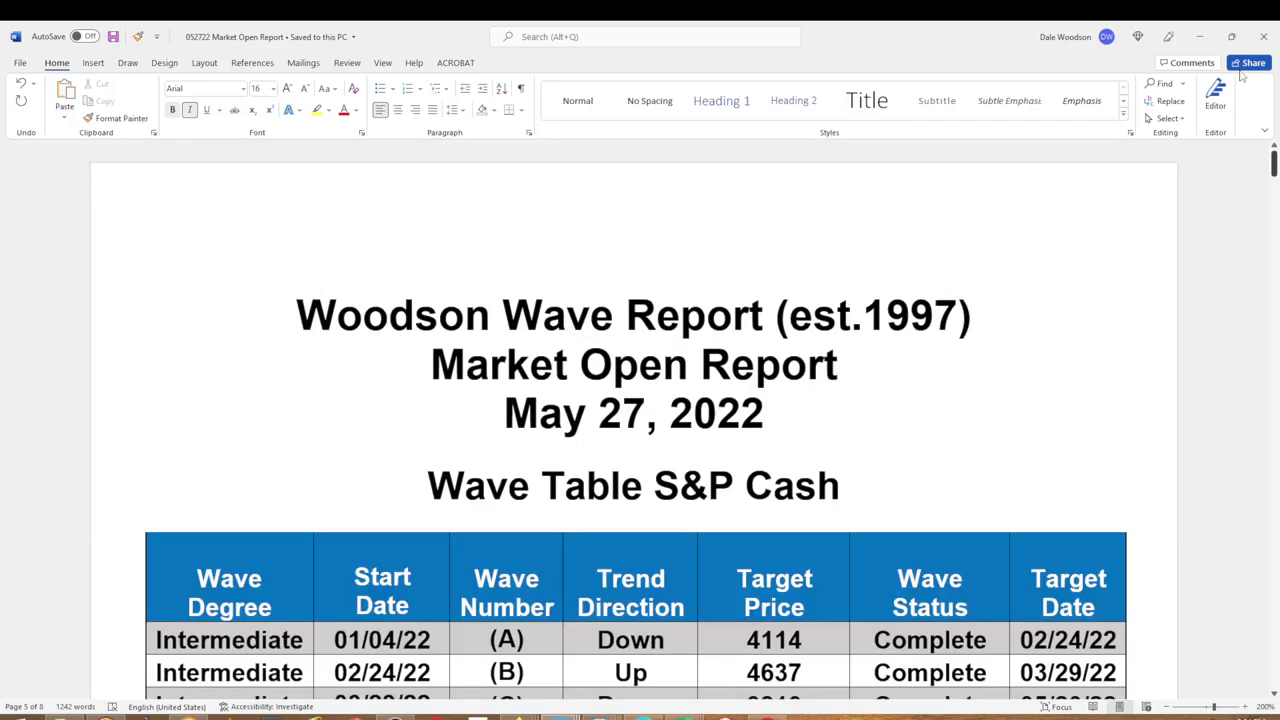
# - Minimize Word and show the ES1 daily chart with (C) at 3807.50
pyautogui.click(1199, 36)
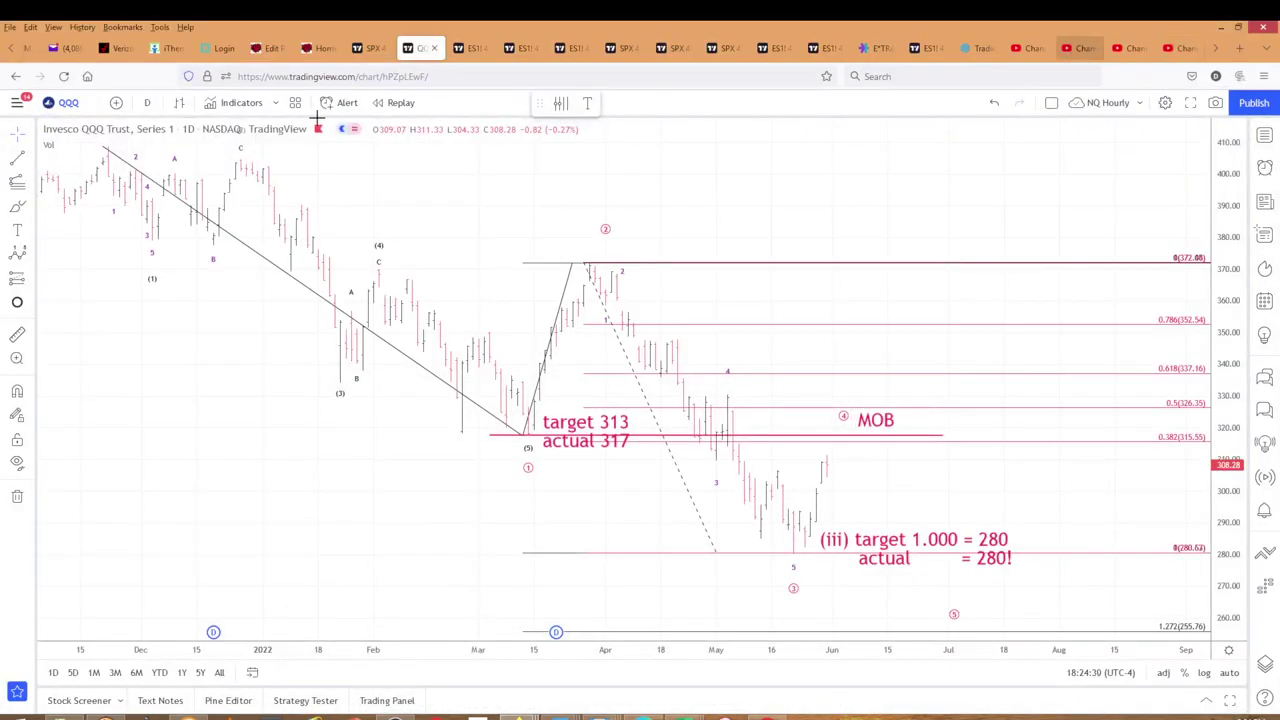
pyautogui.click(472, 48)
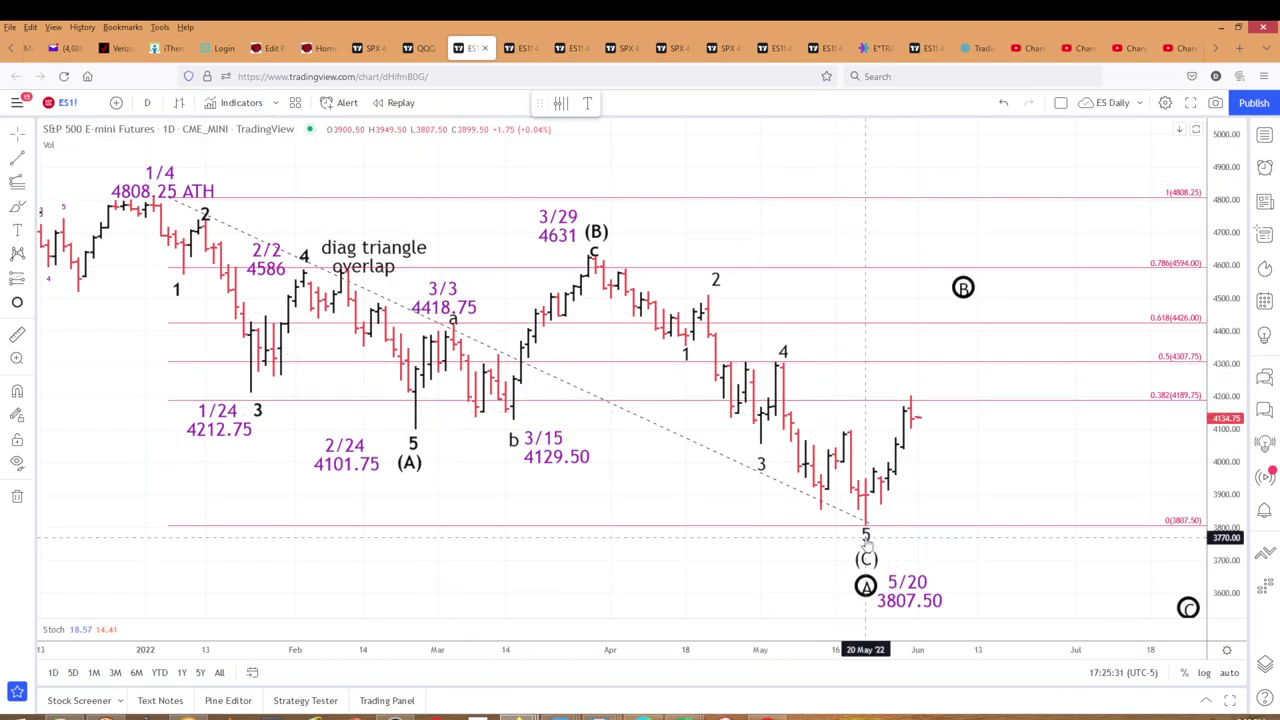
# - Move past the 1-hour ES chart to the 10-minute chart with (c) target 4067.75
pyautogui.hotkey('ctrl', 'Tab')
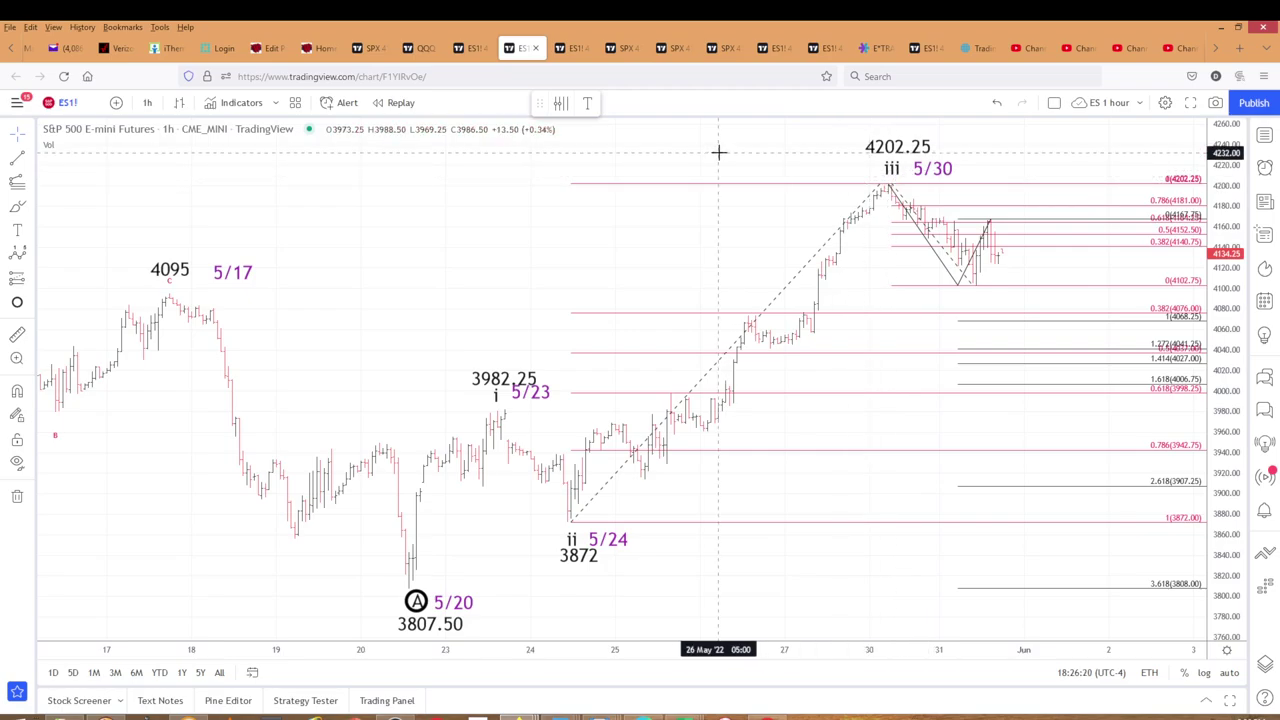
pyautogui.click(572, 48)
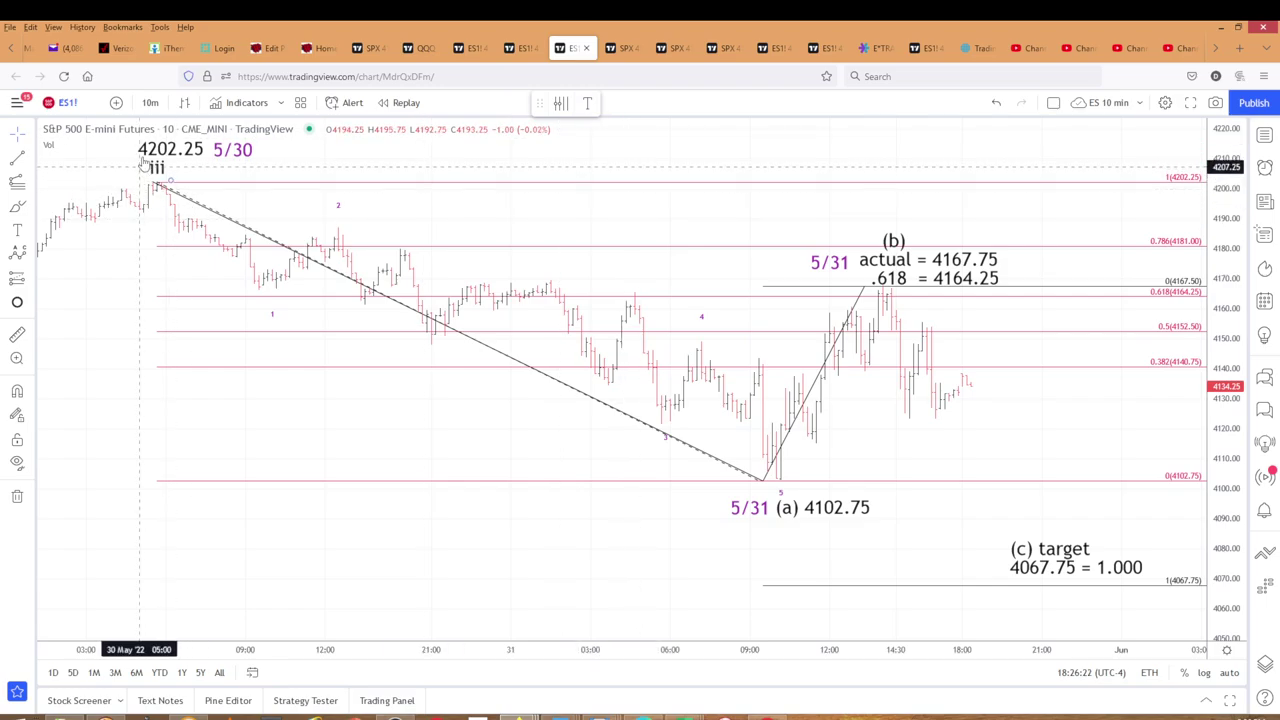